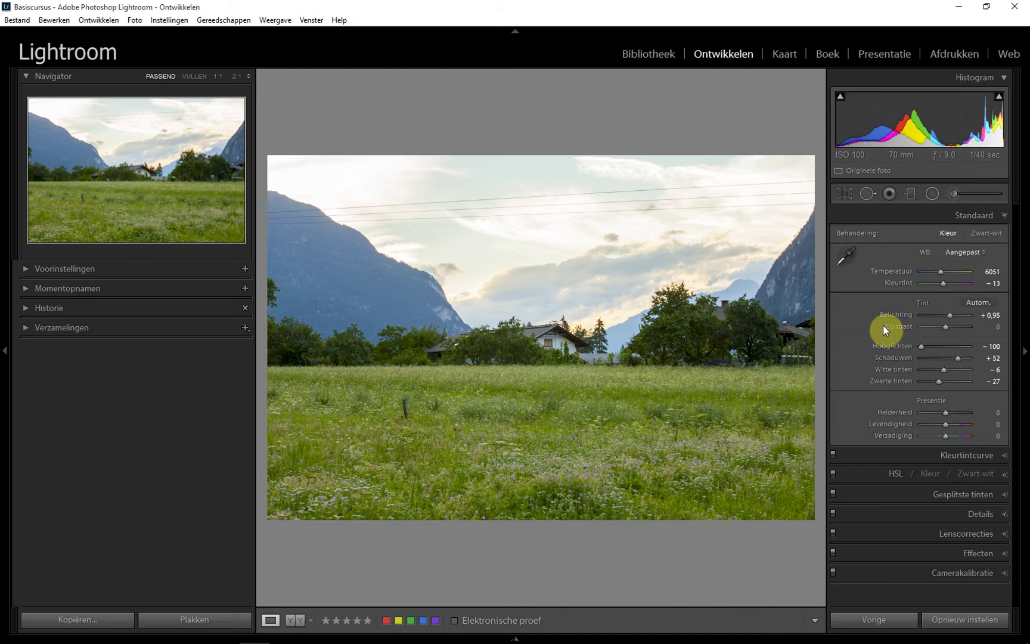
Try several Contrast amounts on the meadow photo, ending with Contrast reset to 0
left_click_drag(945, 327, 976, 322)
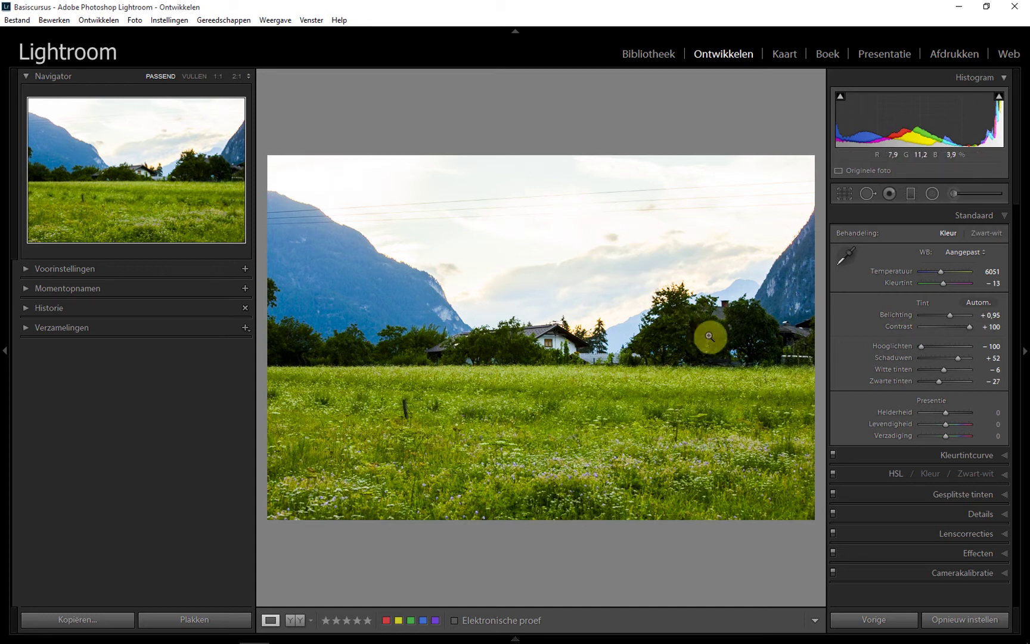
left_click_drag(970, 327, 956, 329)
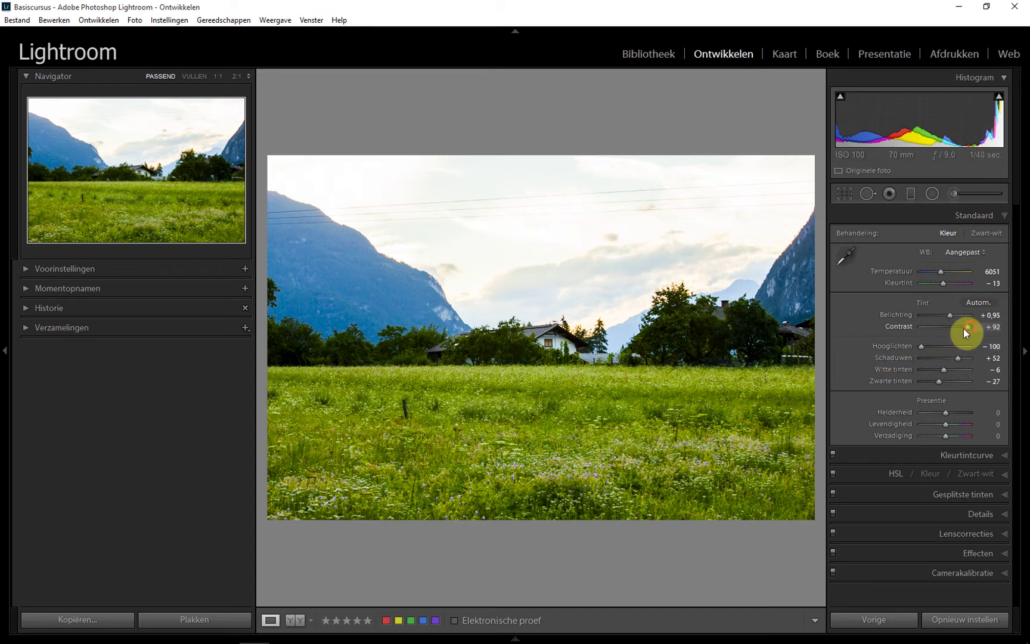
double_click(956, 329)
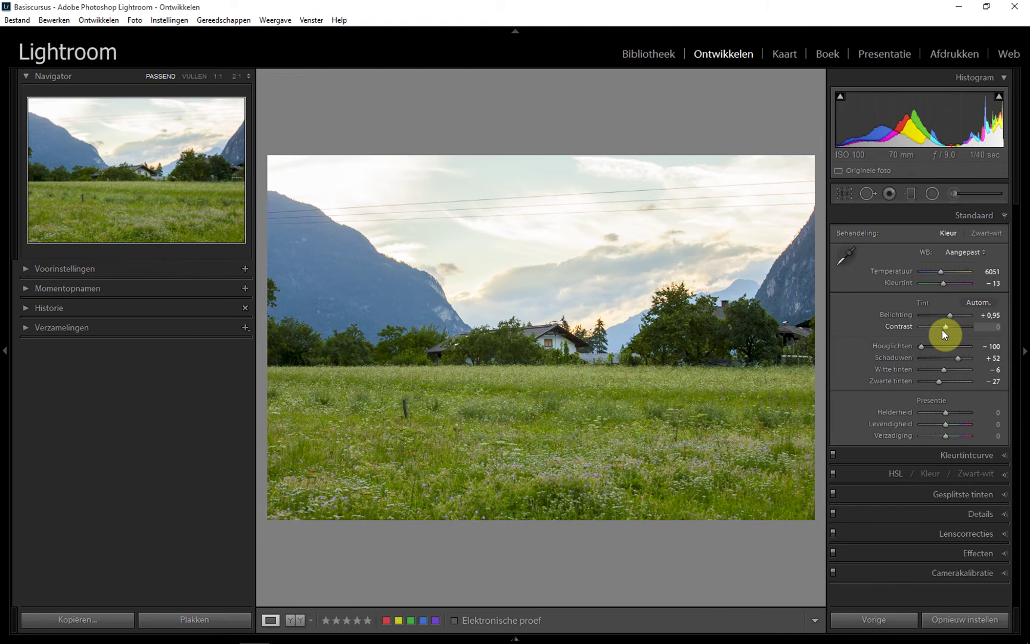
mouse_move(946, 327)
left_mouse_down()
mouse_move(966, 327)
mouse_move(940, 329)
left_mouse_up()
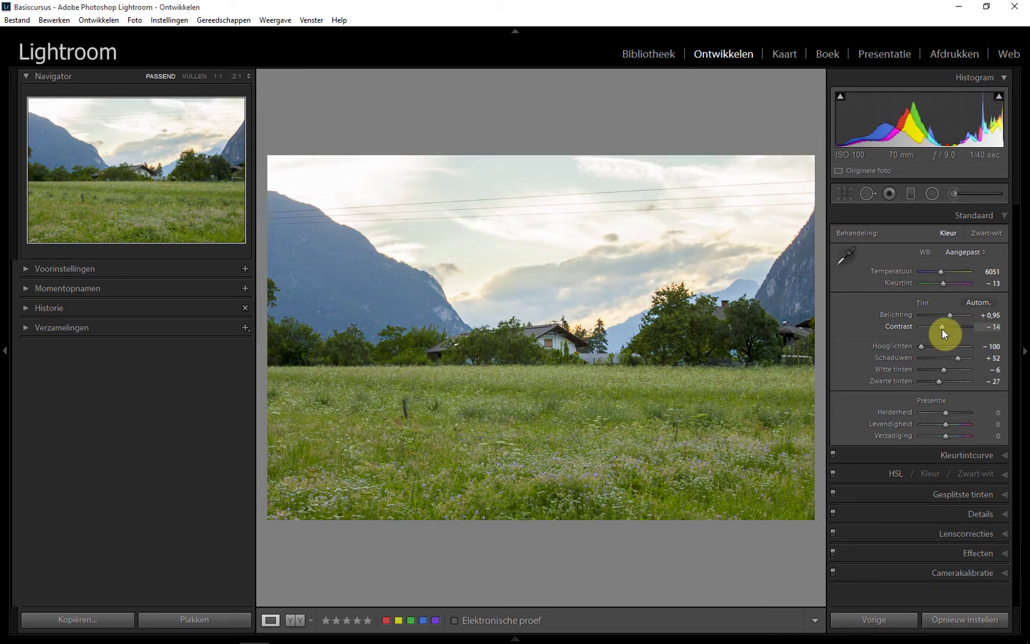
double_click(943, 328)
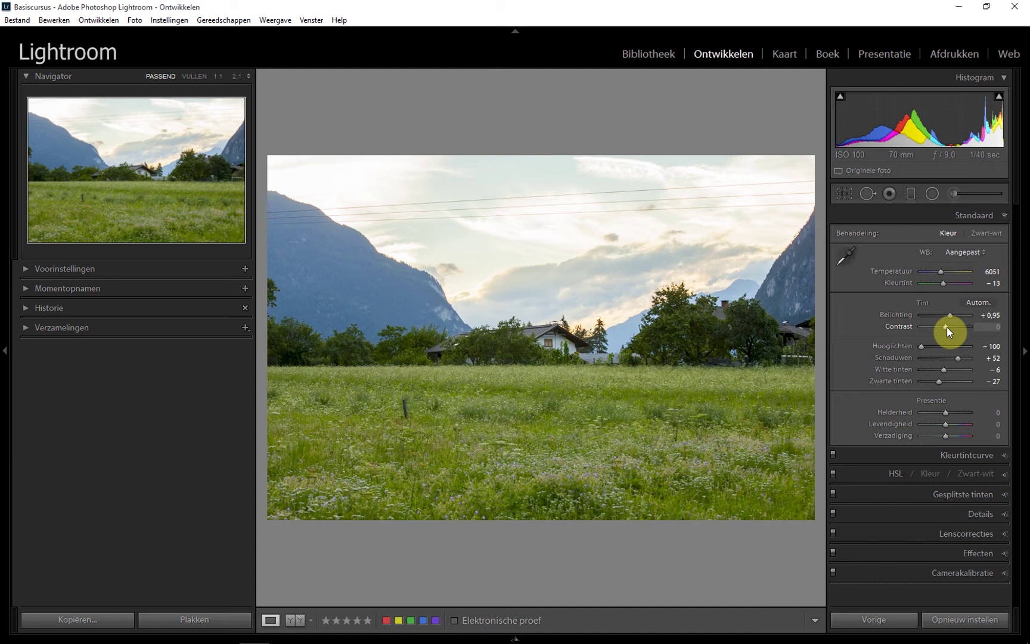
left_click_drag(946, 328, 952, 328)
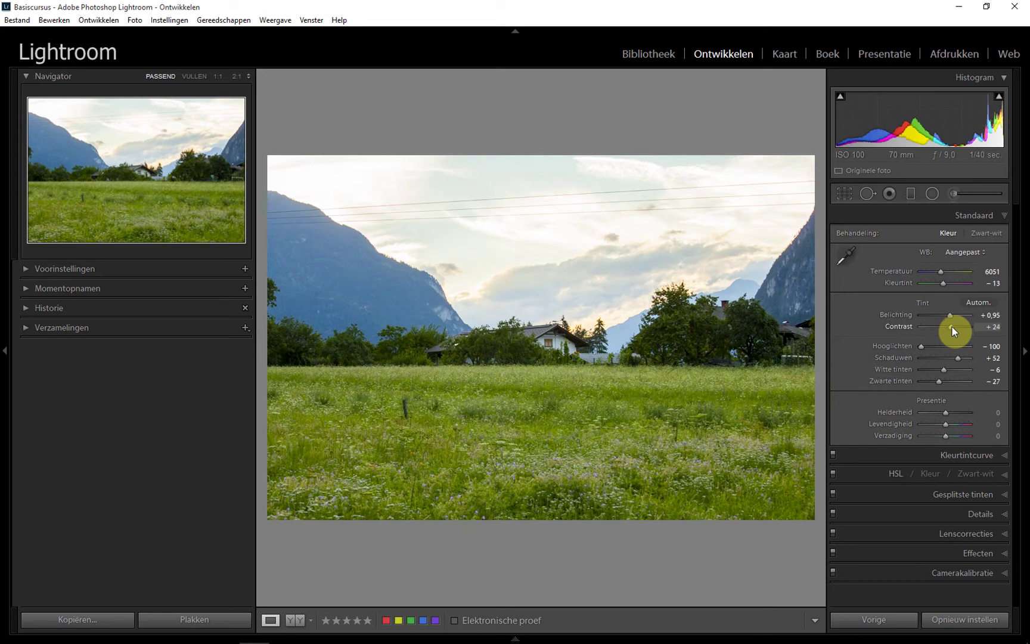
left_click_drag(953, 328, 950, 328)
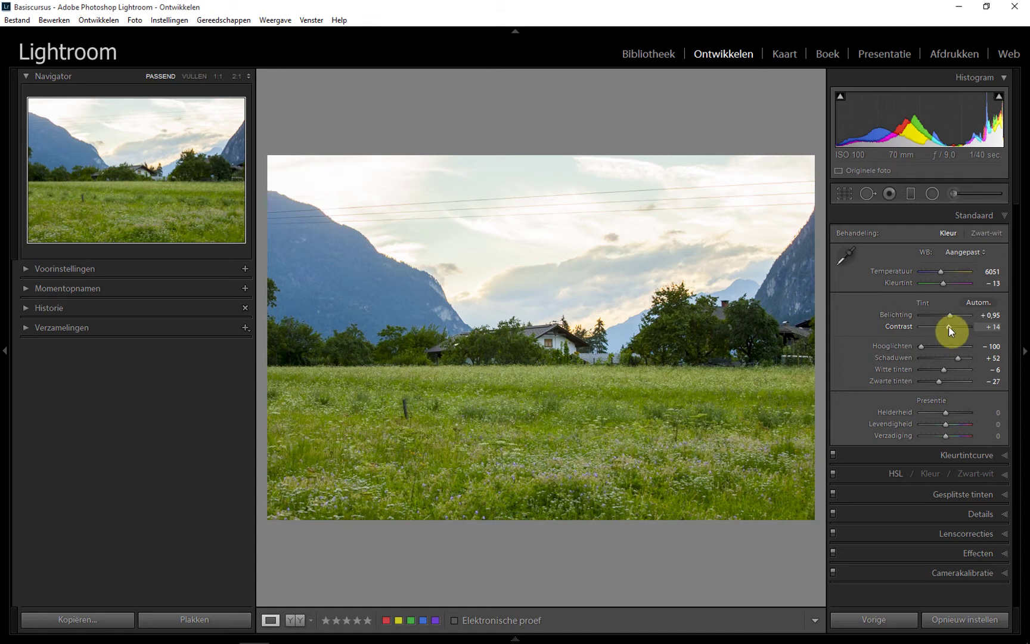
double_click(950, 328)
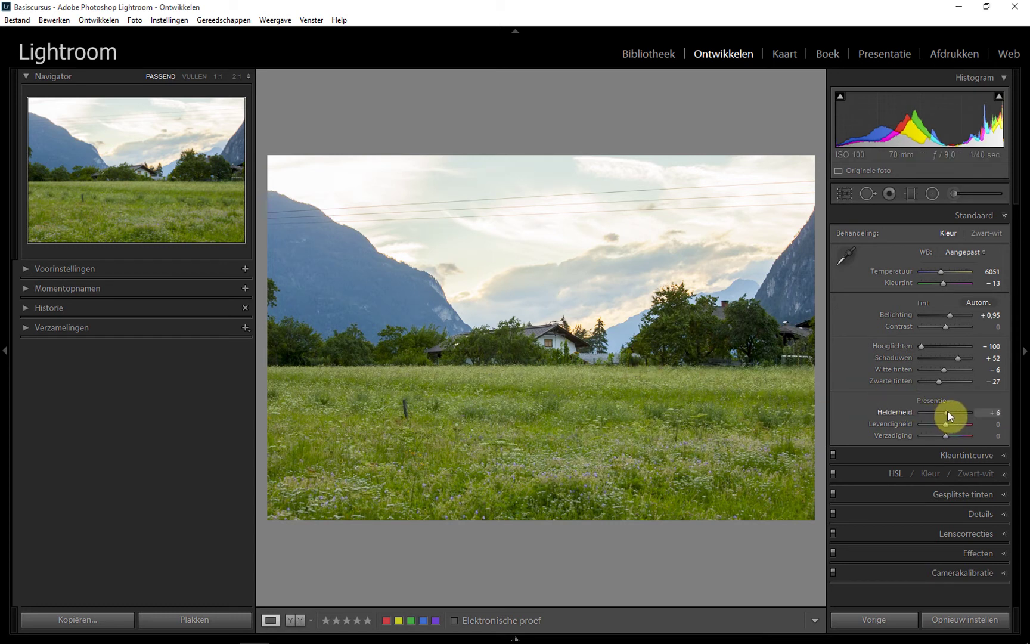
Experiment with positive and negative Clarity, leaving Clarity reset at 0
mouse_move(946, 412)
left_mouse_down()
mouse_move(976, 413)
mouse_move(959, 413)
left_mouse_up()
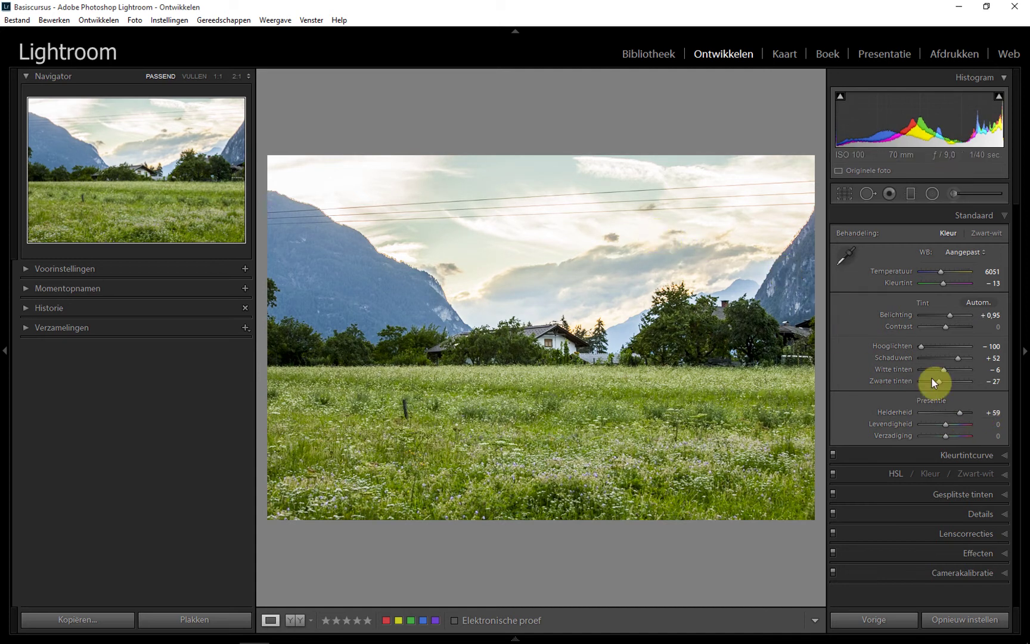
mouse_move(960, 412)
left_mouse_down()
mouse_move(942, 412)
mouse_move(970, 413)
mouse_move(953, 415)
left_mouse_up()
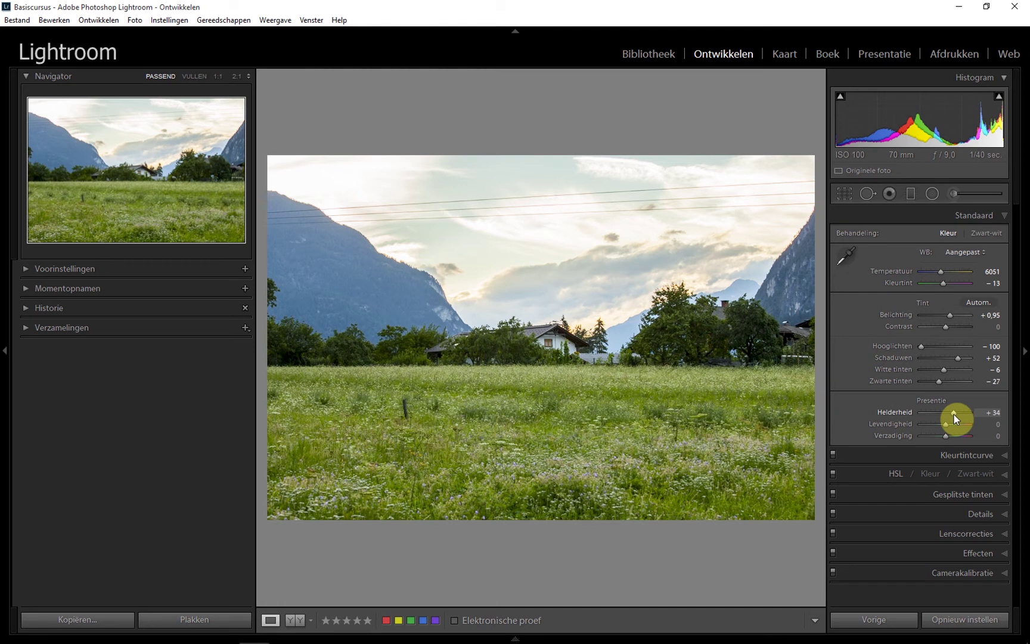
double_click(954, 414)
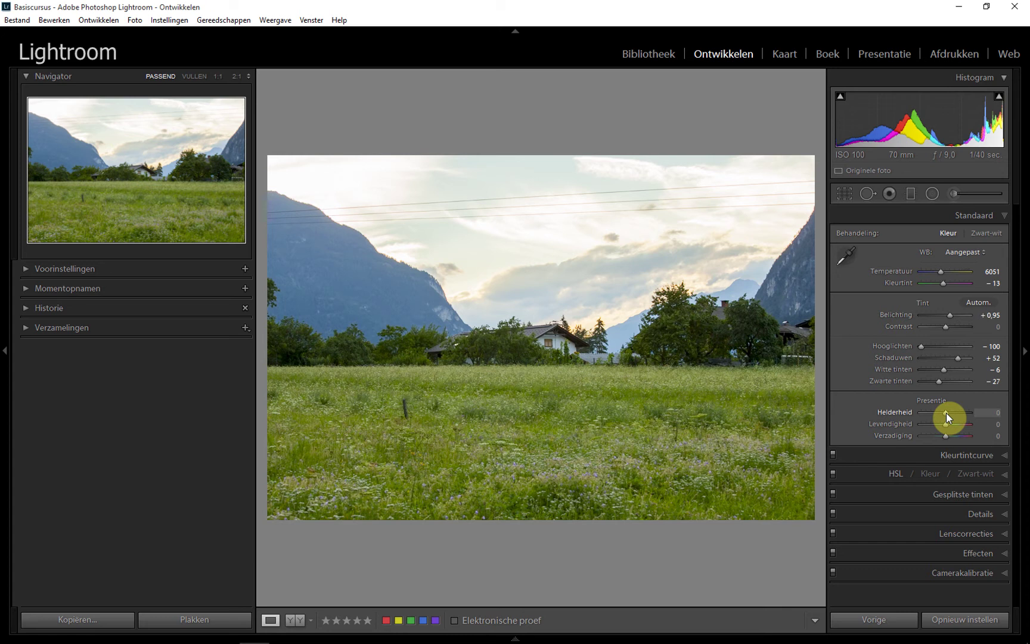
left_click_drag(947, 413, 923, 414)
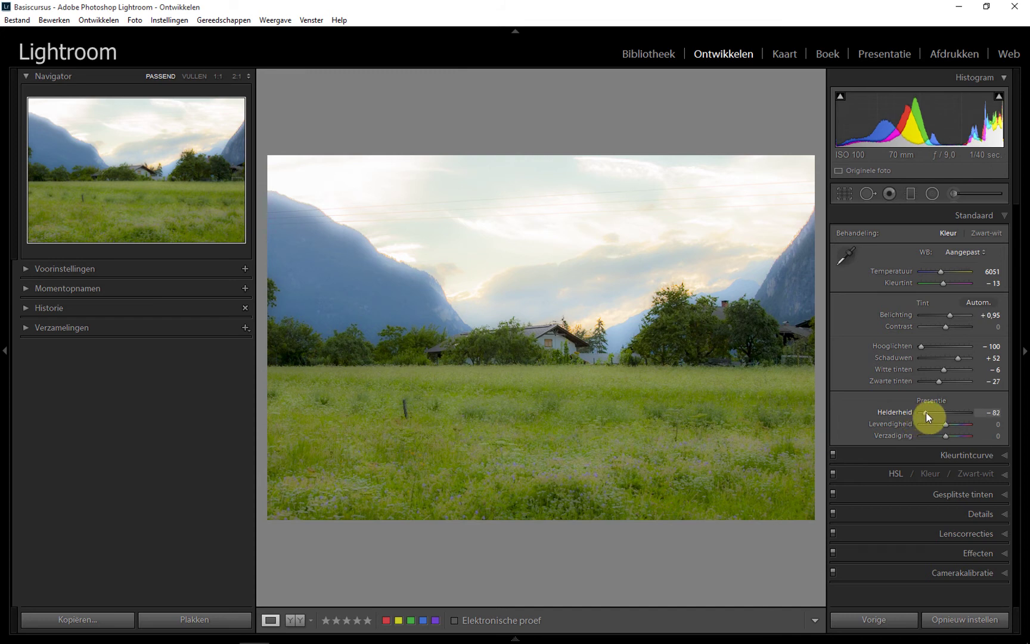
mouse_move(925, 413)
left_mouse_down()
mouse_move(940, 413)
mouse_move(931, 414)
left_mouse_up()
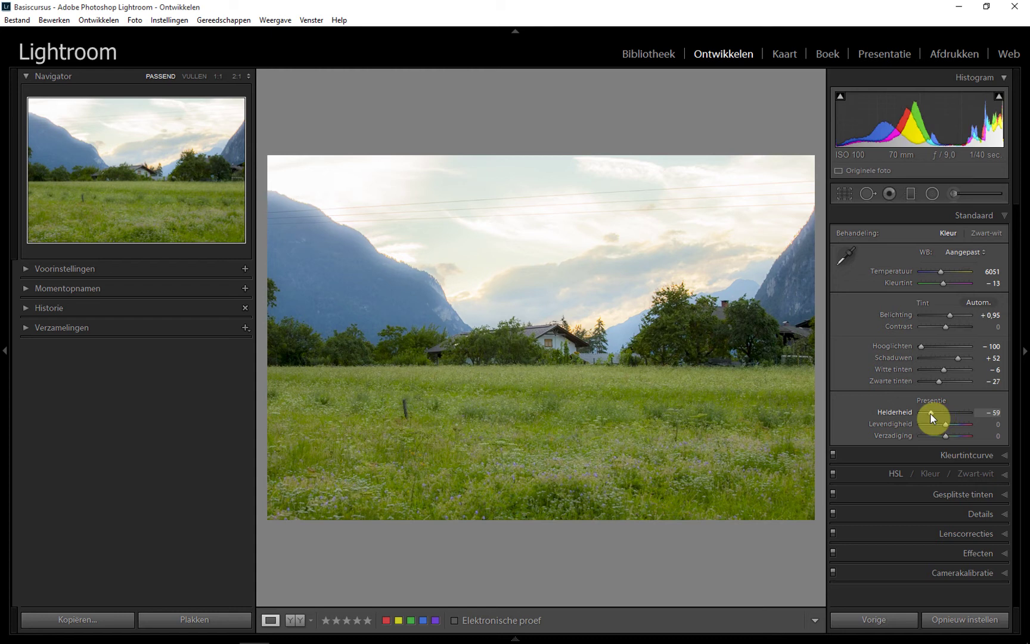
double_click(931, 414)
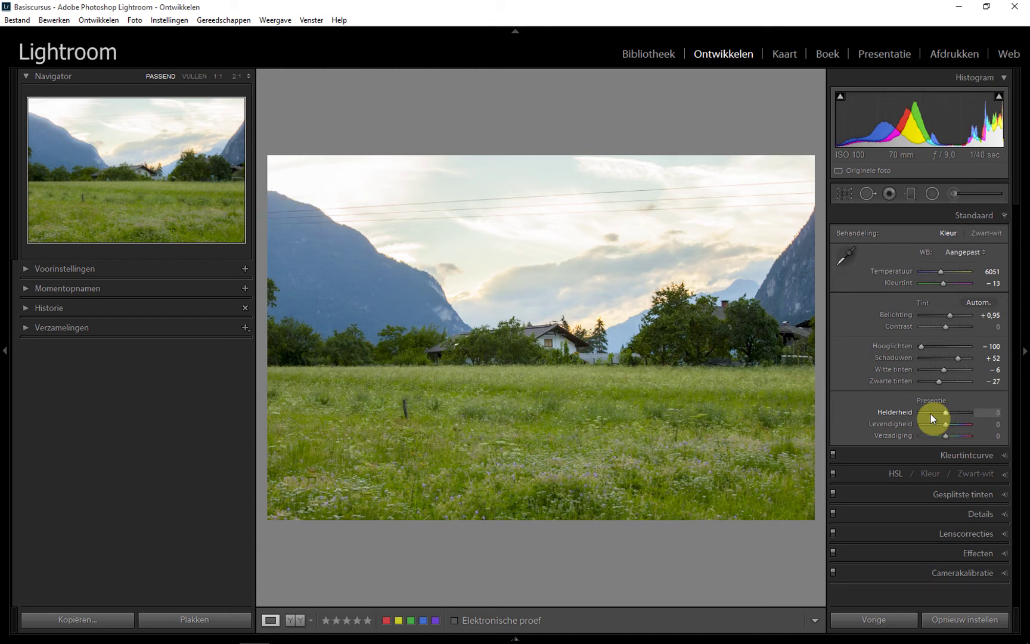
left_click_drag(948, 410, 957, 411)
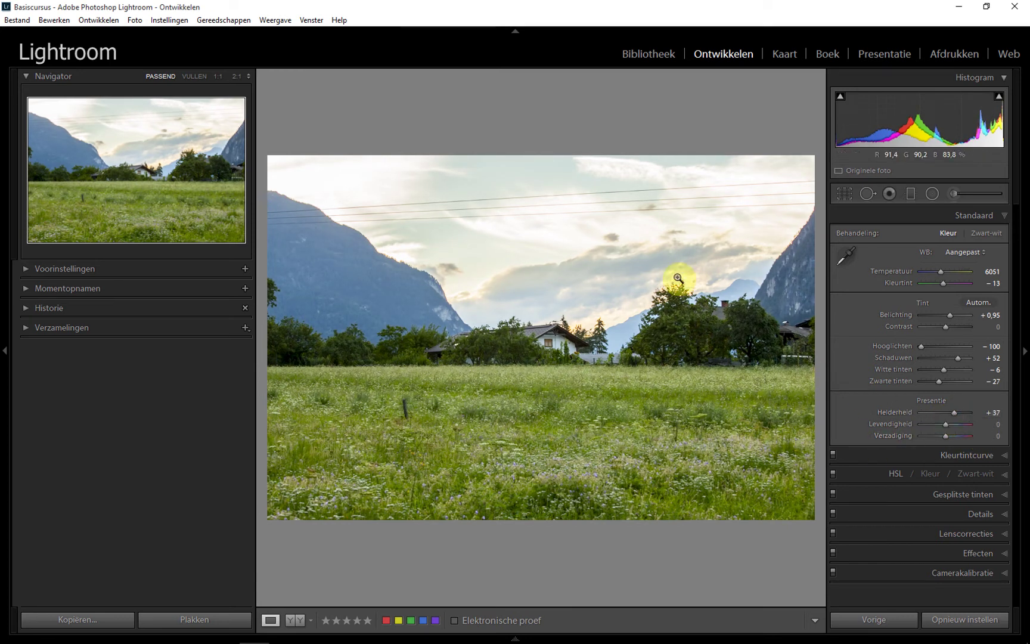
left_click_drag(965, 410, 952, 413)
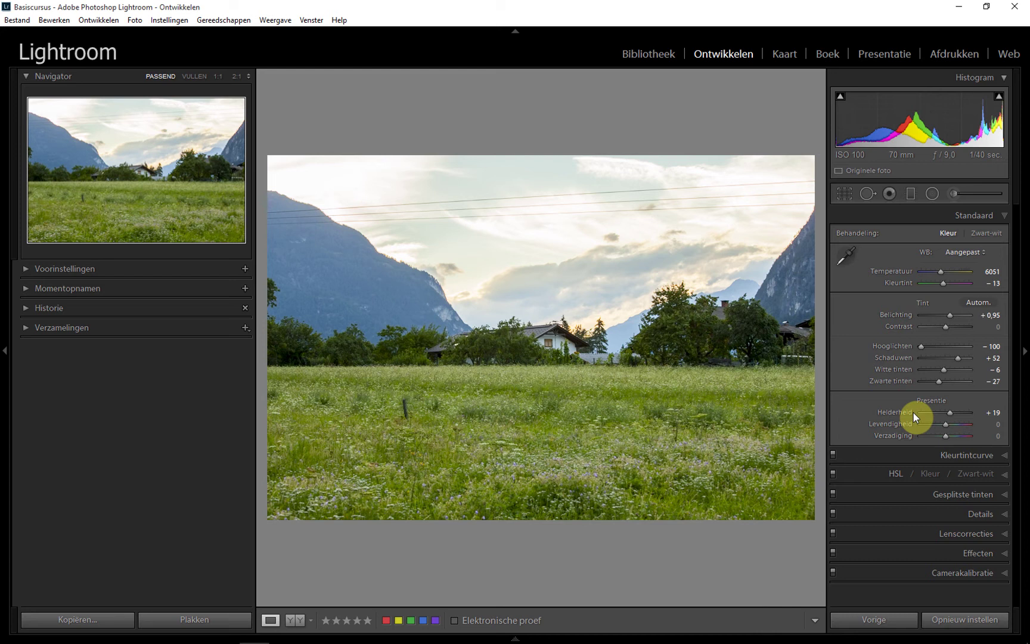
double_click(951, 416)
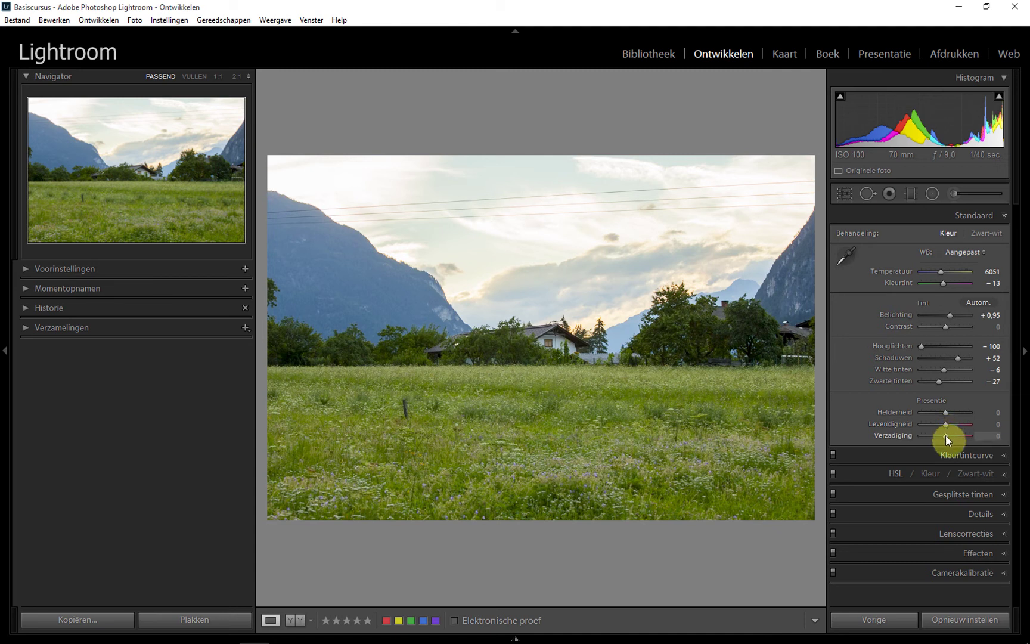
Preview full Saturation and strong Vibrance, then settle Verzadiging (Saturation) at +16
left_click_drag(946, 435, 977, 442)
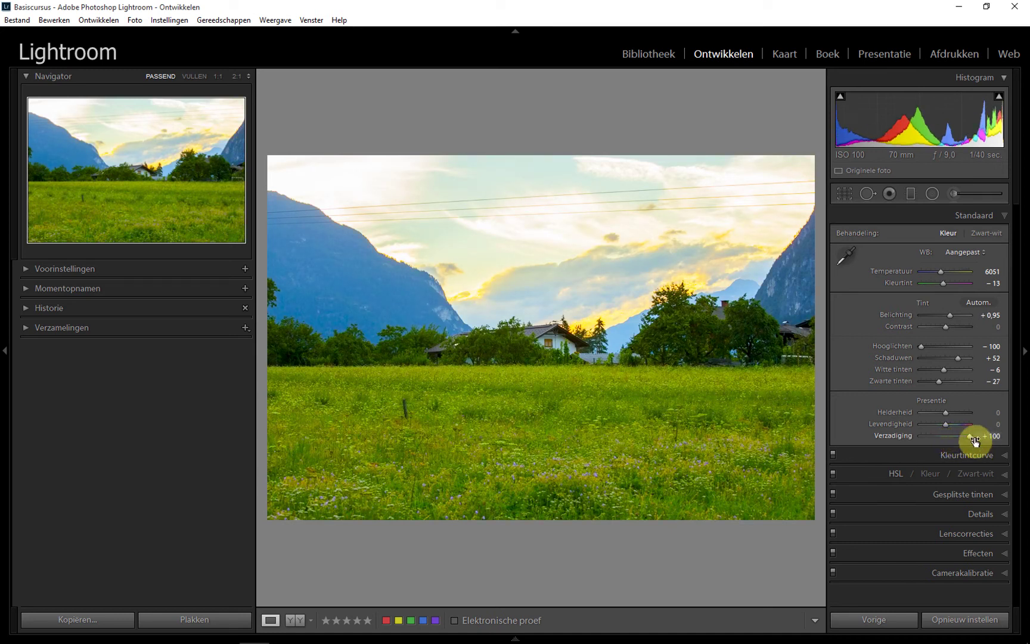
double_click(968, 435)
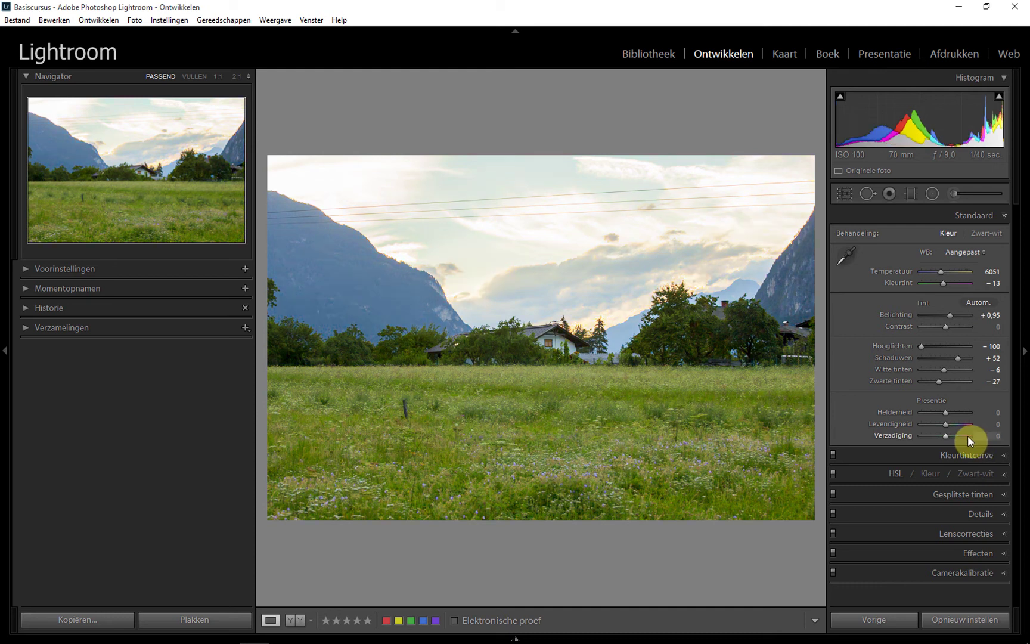
left_click_drag(947, 424, 979, 430)
left_click_drag(947, 437, 952, 435)
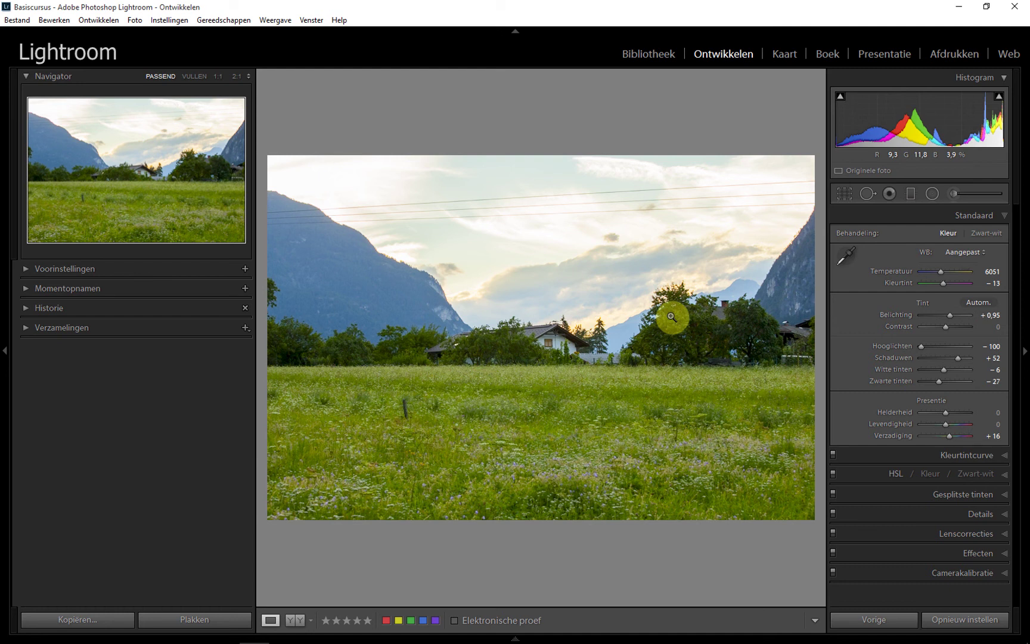
Zero Verzadiging (Saturation) and raise Levendigheid (Vibrance) to a gentle +14
double_click(948, 435)
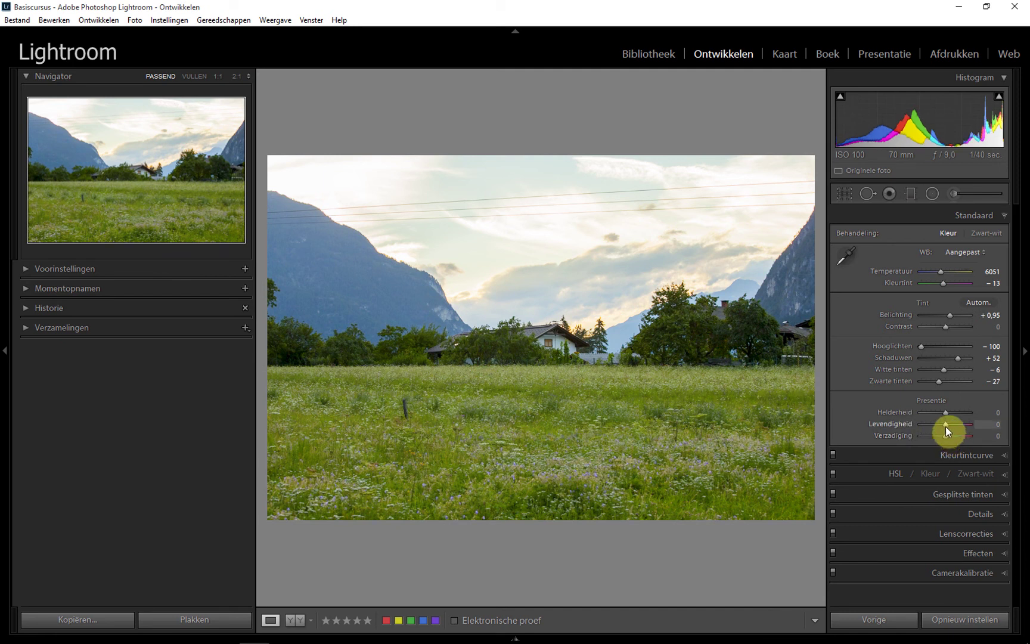
left_click_drag(947, 427, 949, 427)
double_click(950, 425)
left_click_drag(946, 427, 949, 426)
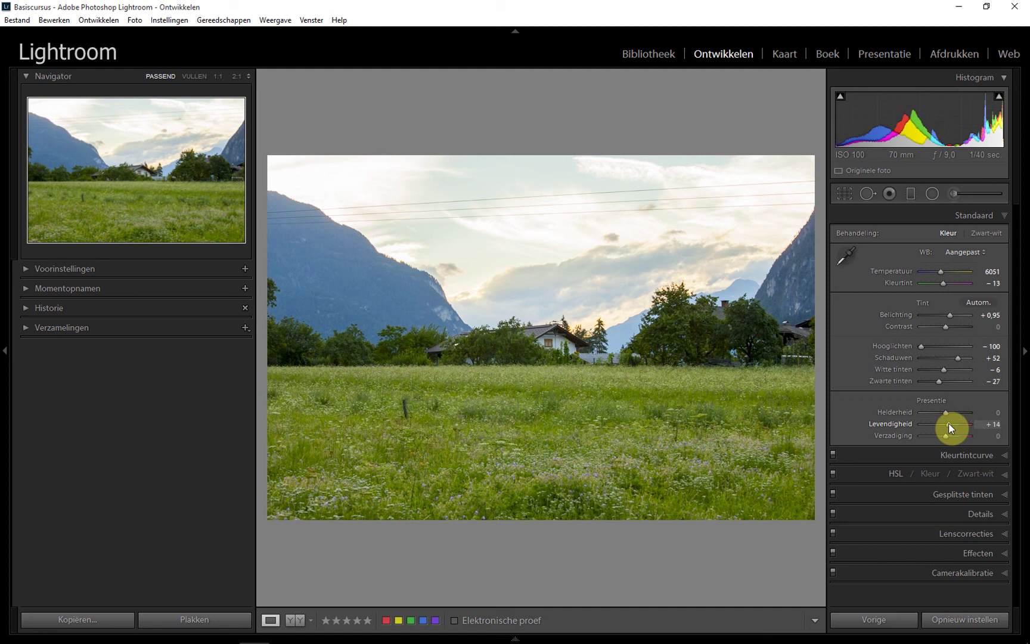